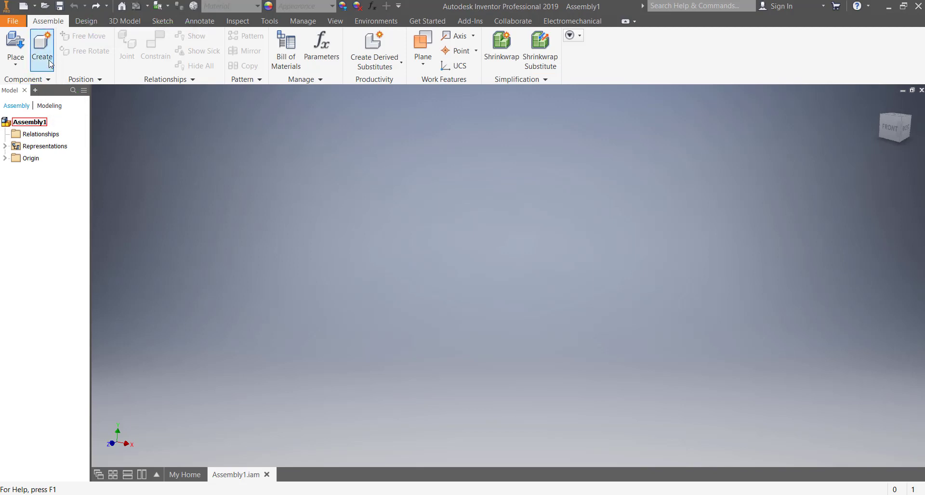
Create an in-place component named "insert frame" in the assembly from the Standard.ipt template.
{"action": "left_click", "coordinate": [41, 53]}
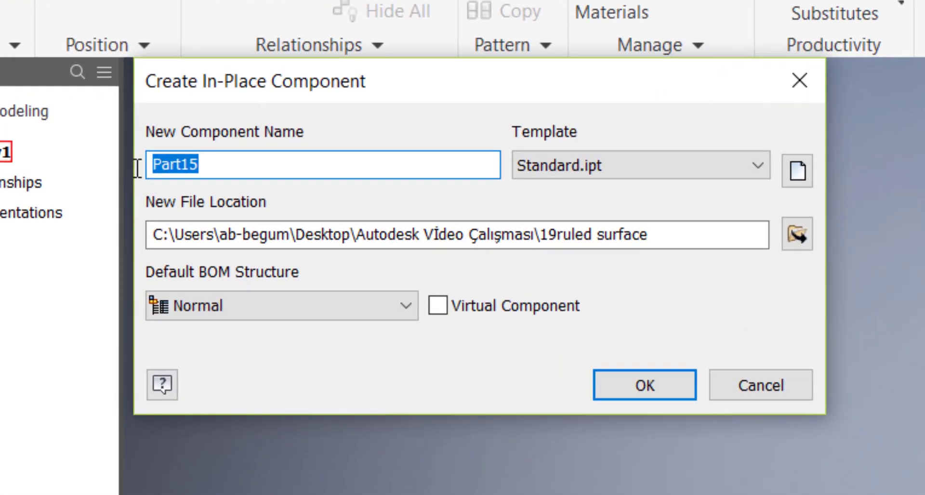
{"action": "key", "text": "BackSpace"}
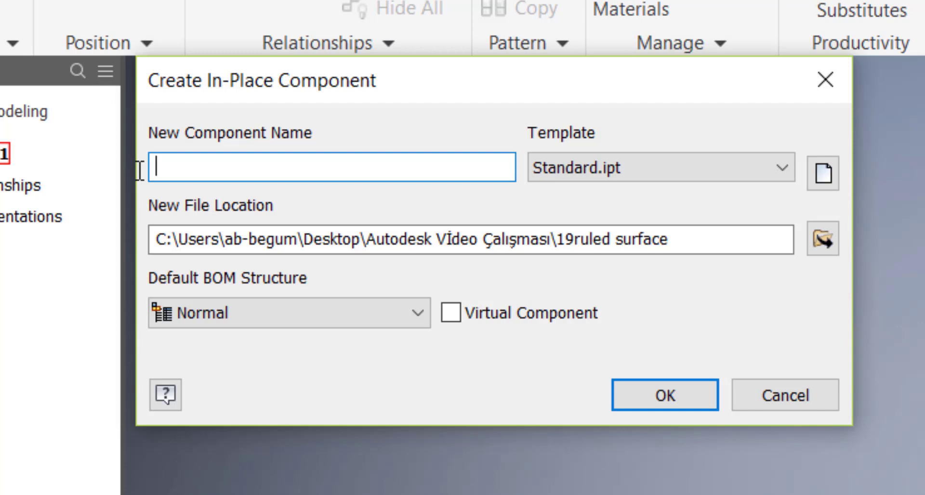
{"action": "type", "text": "insert fram"}
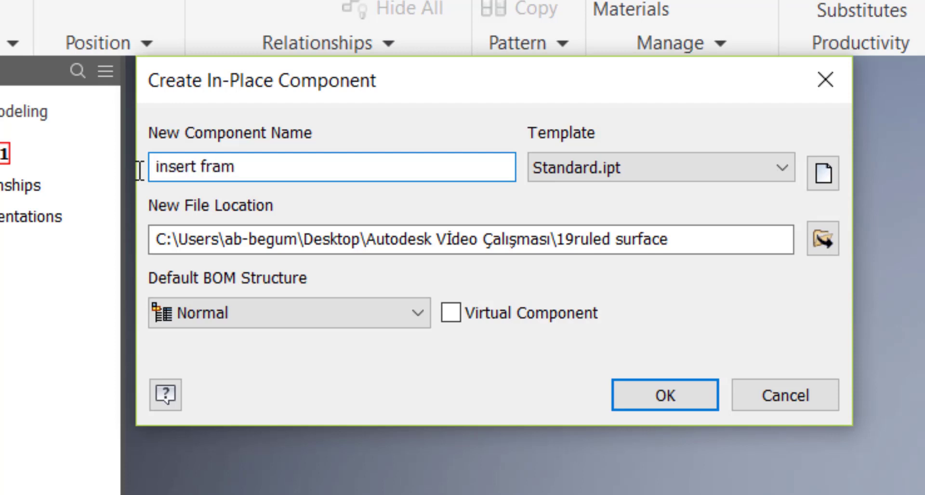
{"action": "type", "text": "e"}
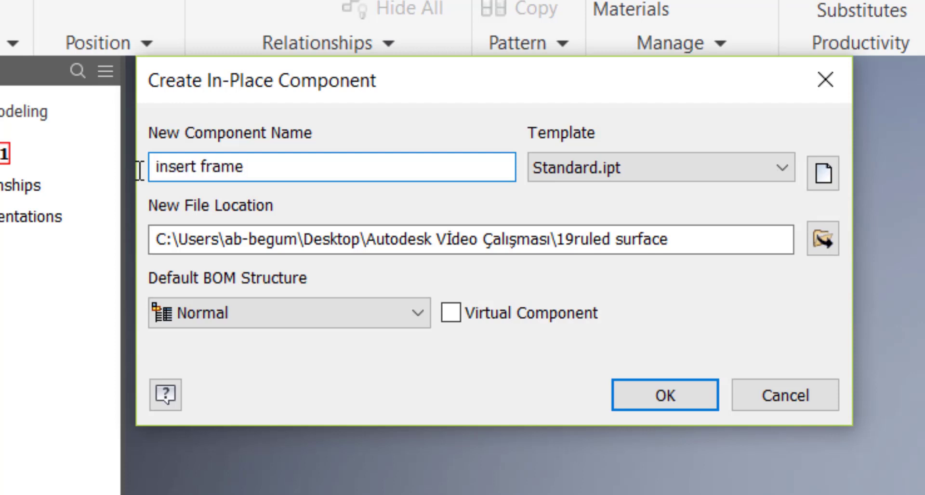
{"action": "left_click", "coordinate": [661, 394]}
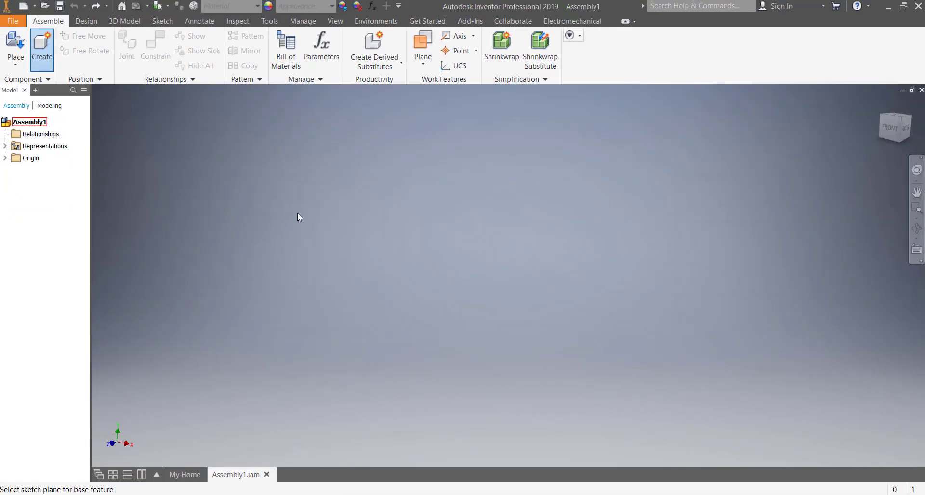
{"action": "left_click", "coordinate": [298, 217]}
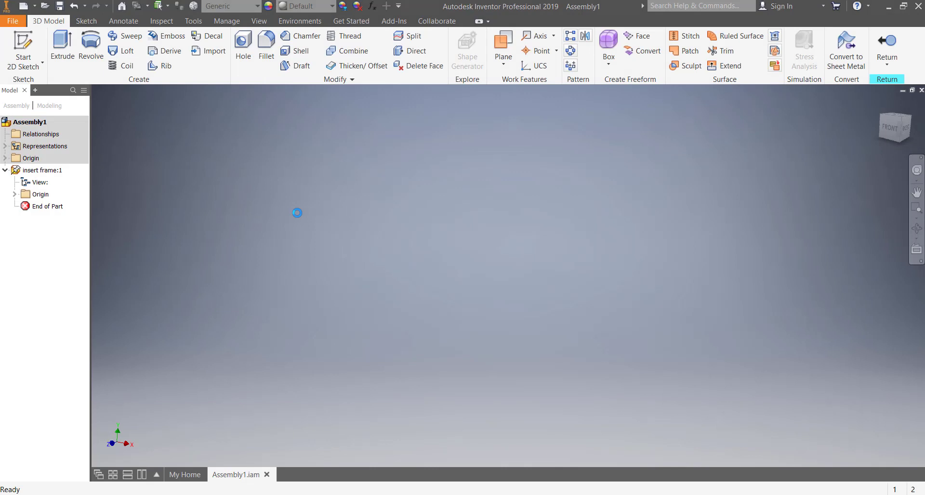
Sketch a two-point center rectangle about 24 mm wide and 20 mm high on the YZ plane, centred on the origin.
{"action": "left_click", "coordinate": [86, 21]}
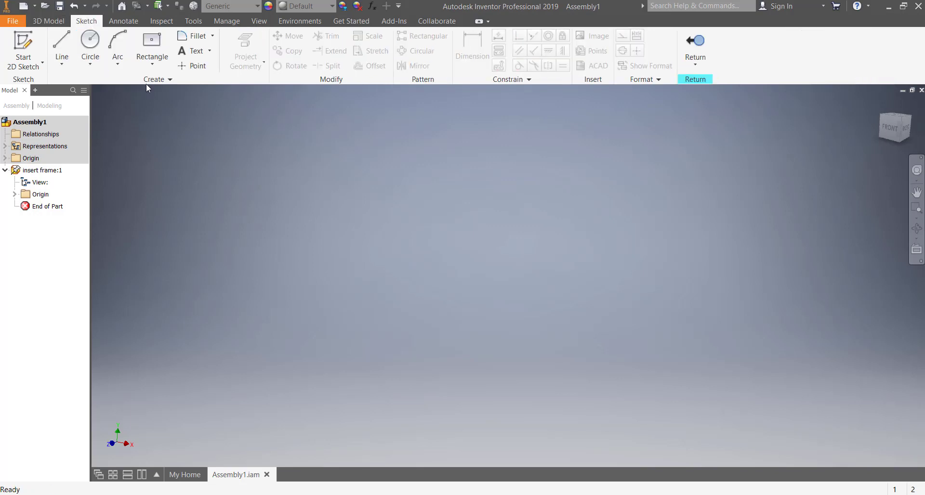
{"action": "left_click", "coordinate": [152, 71]}
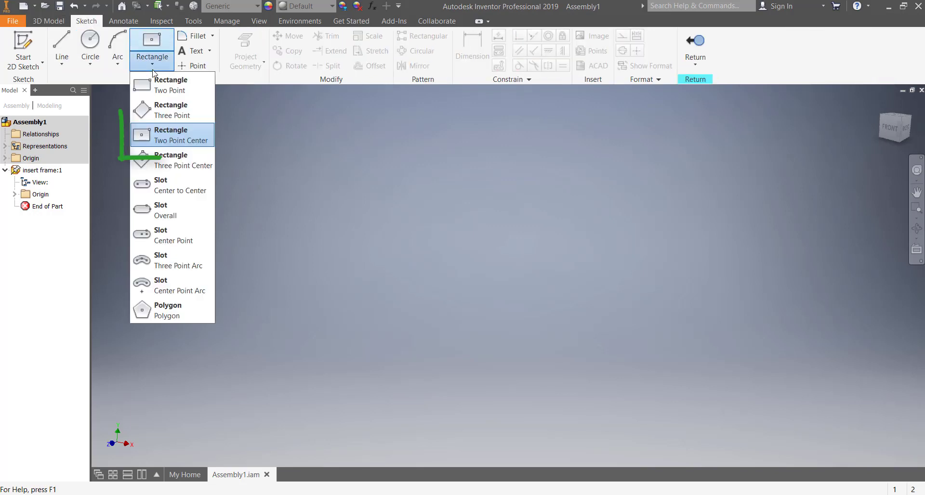
{"action": "left_click", "coordinate": [188, 150]}
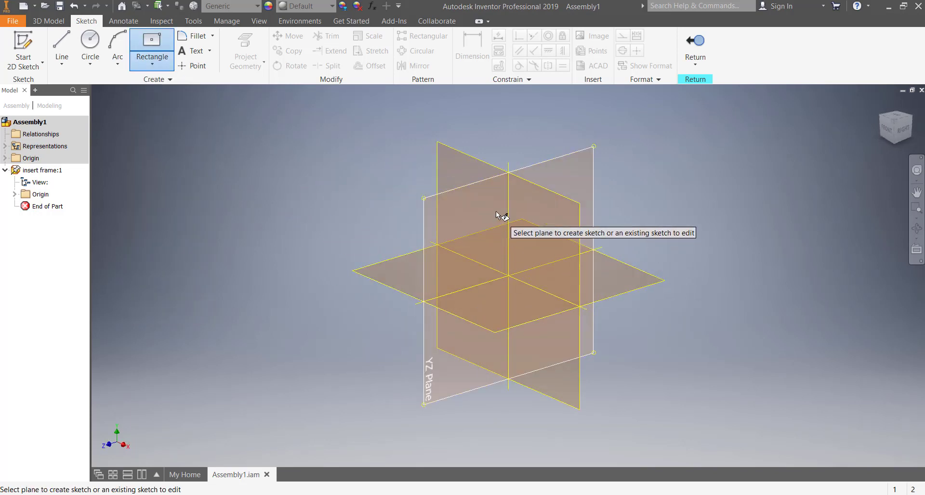
{"action": "left_click", "coordinate": [435, 205]}
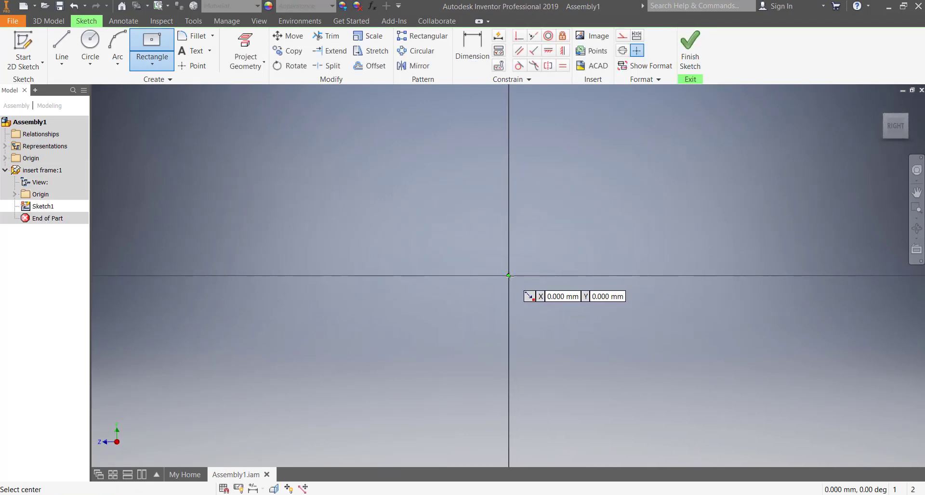
{"action": "left_click", "coordinate": [509, 276]}
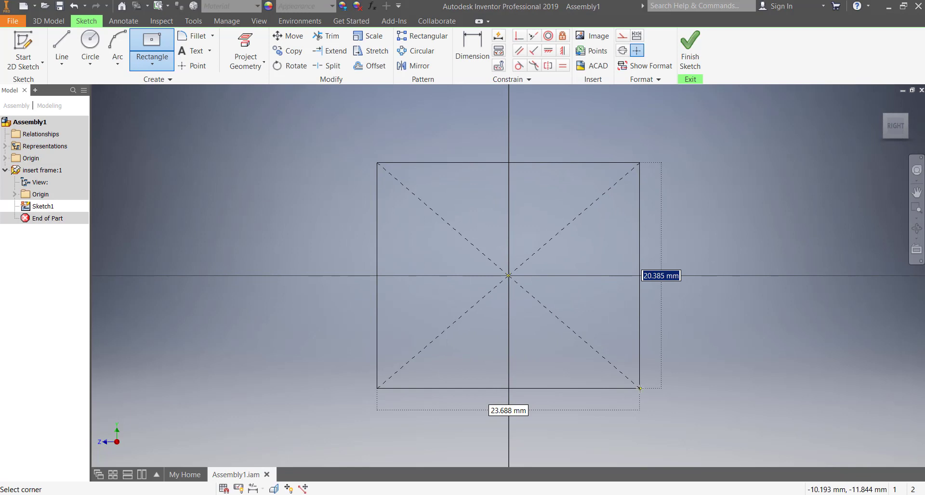
{"action": "left_click", "coordinate": [640, 388]}
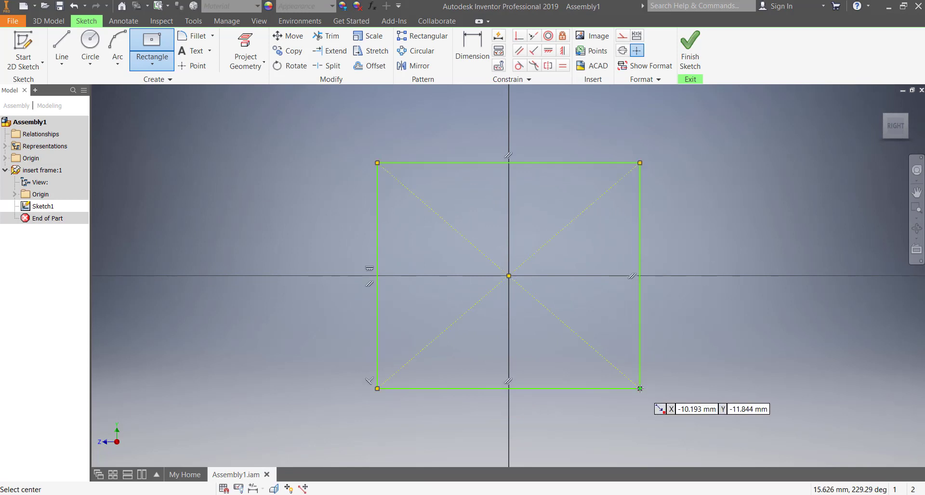
Dimension the rectangle's vertical side to 150 mm.
{"action": "left_click", "coordinate": [472, 65]}
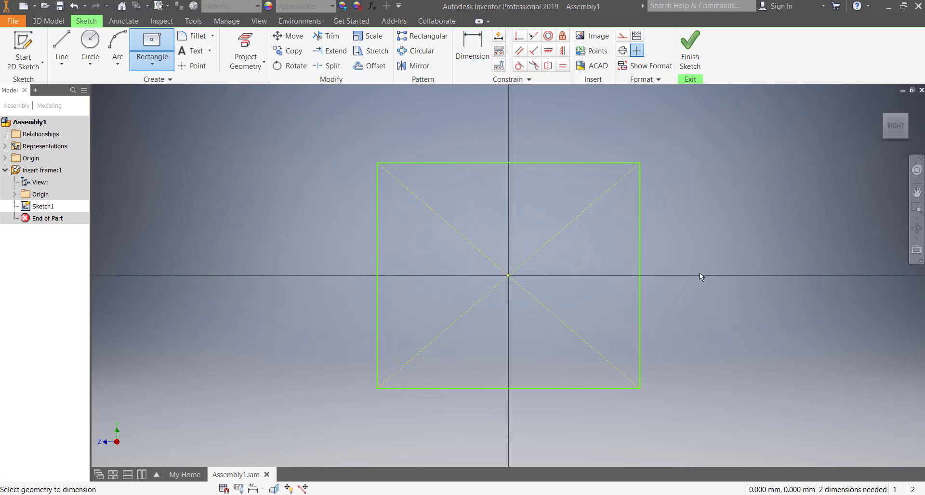
{"action": "left_click", "coordinate": [640, 255]}
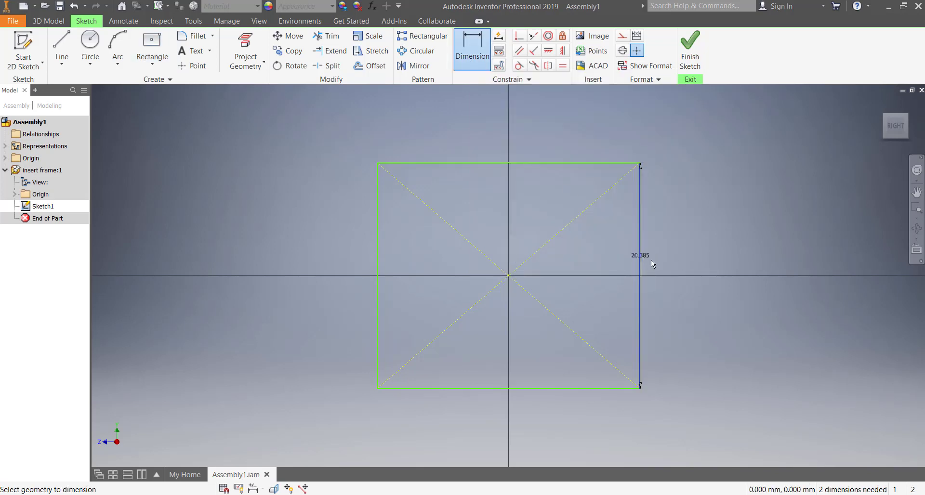
{"action": "left_click", "coordinate": [769, 270]}
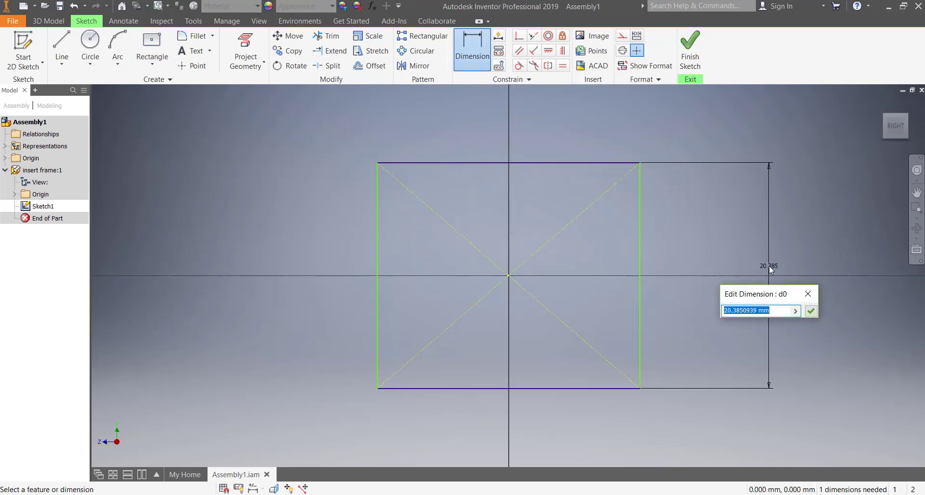
{"action": "type", "text": "150"}
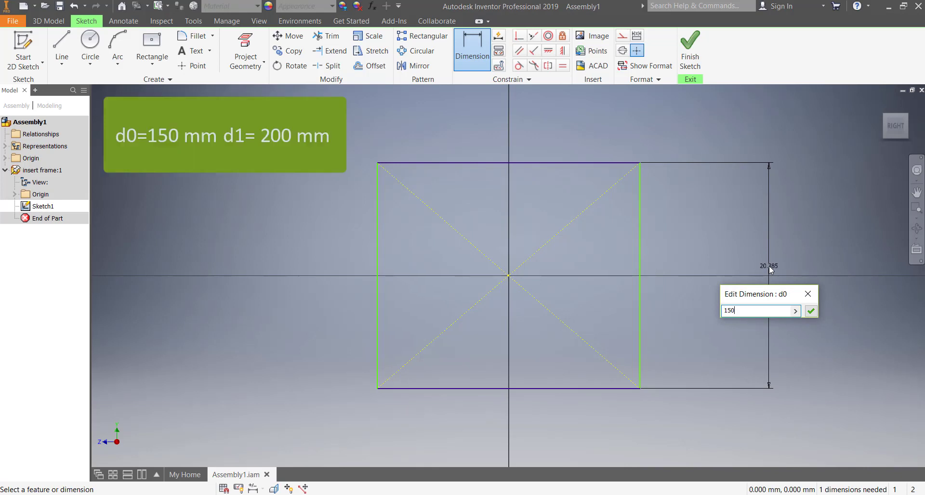
{"action": "key", "text": "Return"}
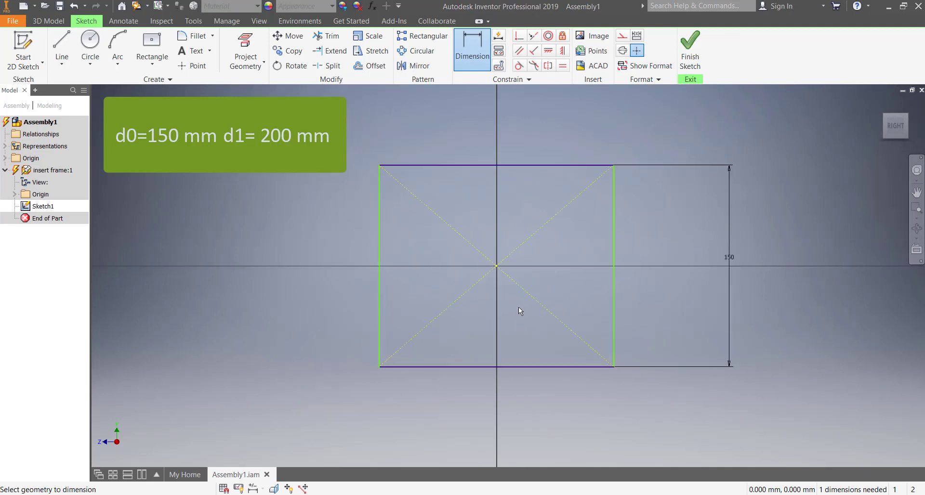
Dimension the rectangle's bottom edge to 200 mm and finish the sketch.
{"action": "left_click", "coordinate": [544, 366]}
{"action": "left_click", "coordinate": [547, 400]}
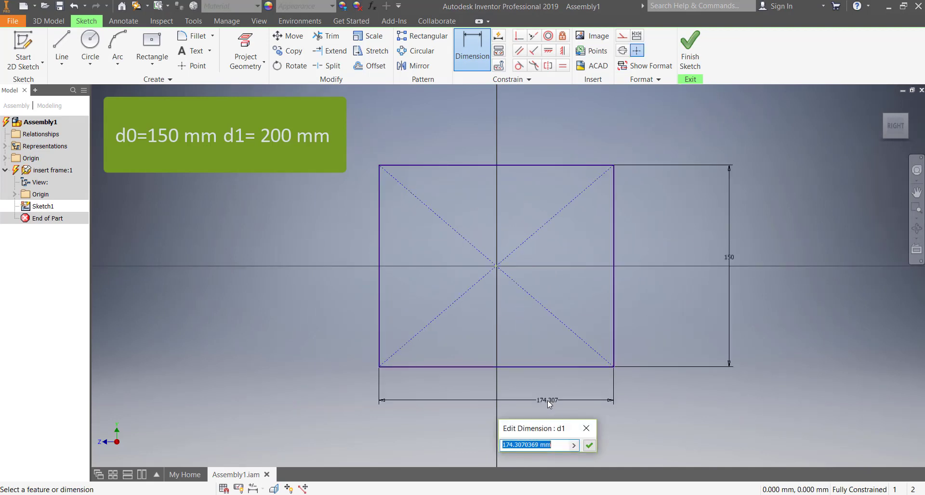
{"action": "type", "text": "200"}
{"action": "key", "text": "Return"}
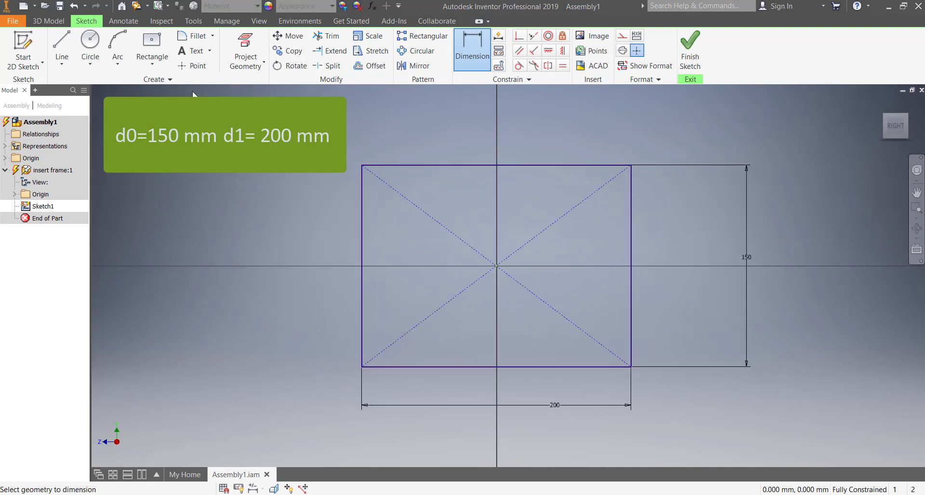
{"action": "left_click", "coordinate": [690, 48]}
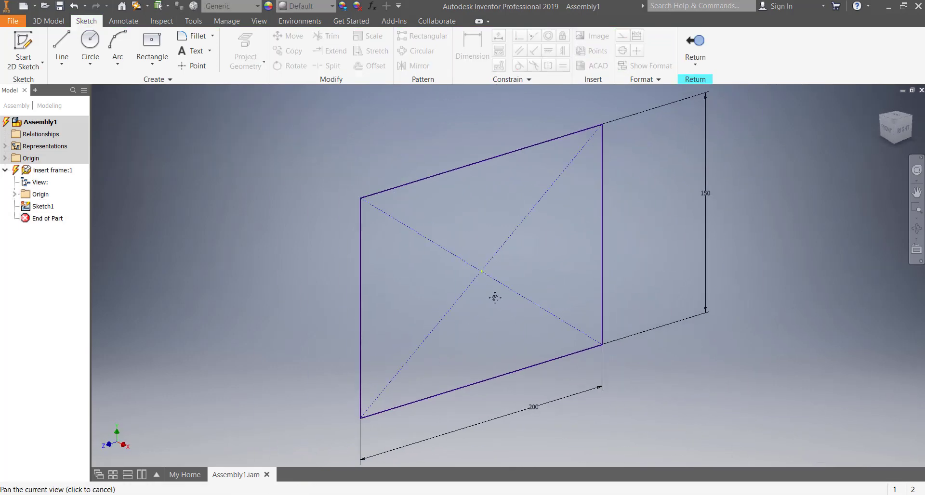
Extrude the rectangle 150 mm into a solid block and return to the assembly.
{"action": "left_click", "coordinate": [41, 23]}
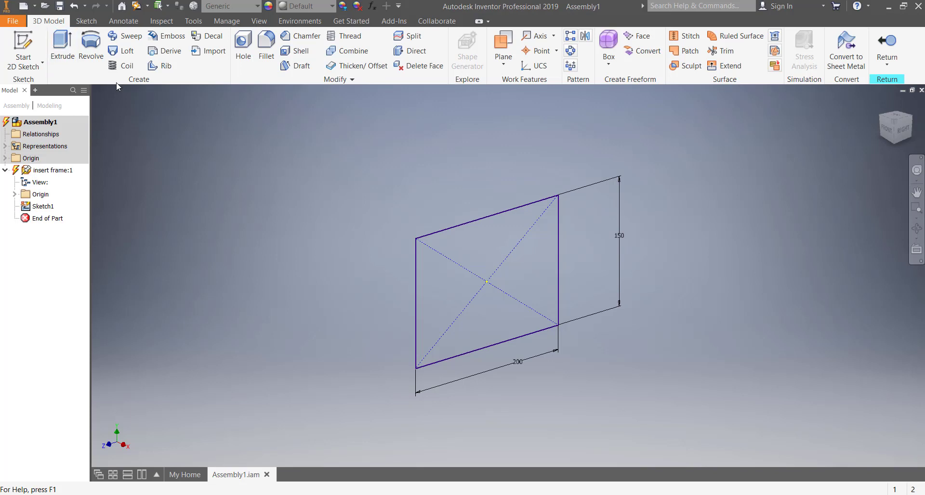
{"action": "left_click", "coordinate": [68, 59]}
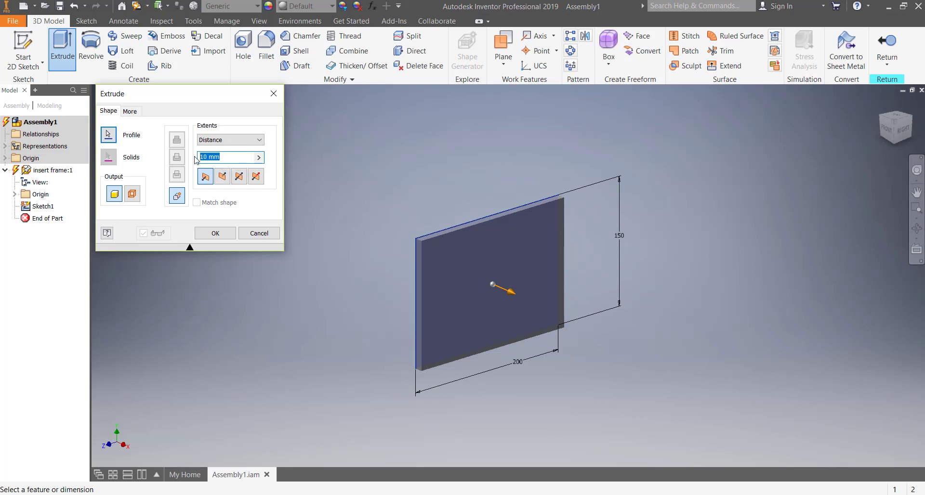
{"action": "type", "text": "150"}
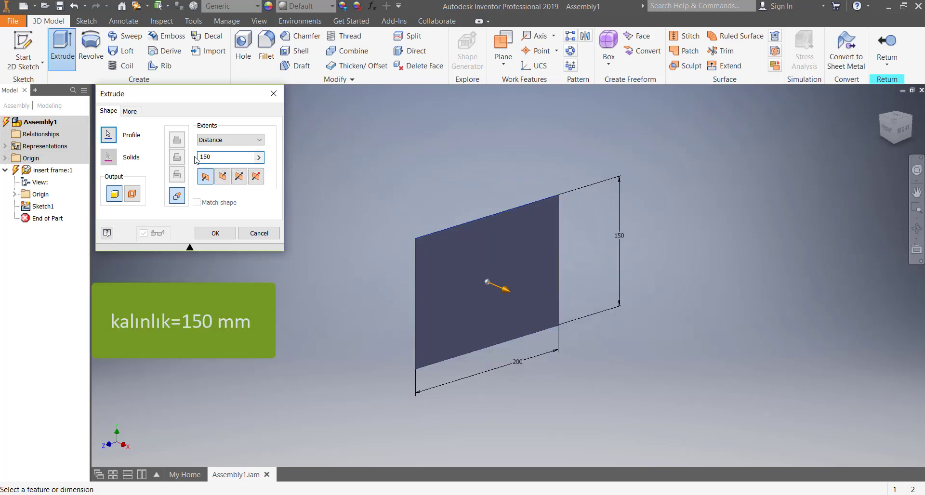
{"action": "left_click", "coordinate": [202, 236]}
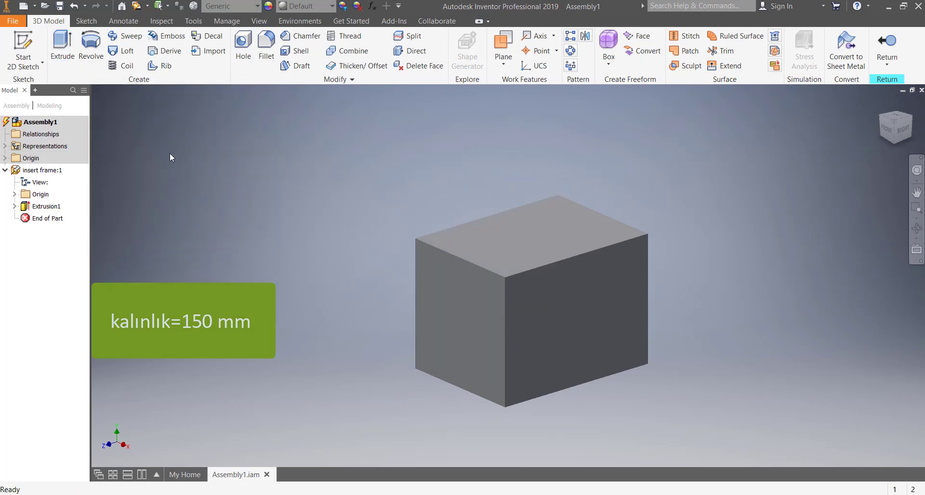
{"action": "left_click", "coordinate": [887, 48]}
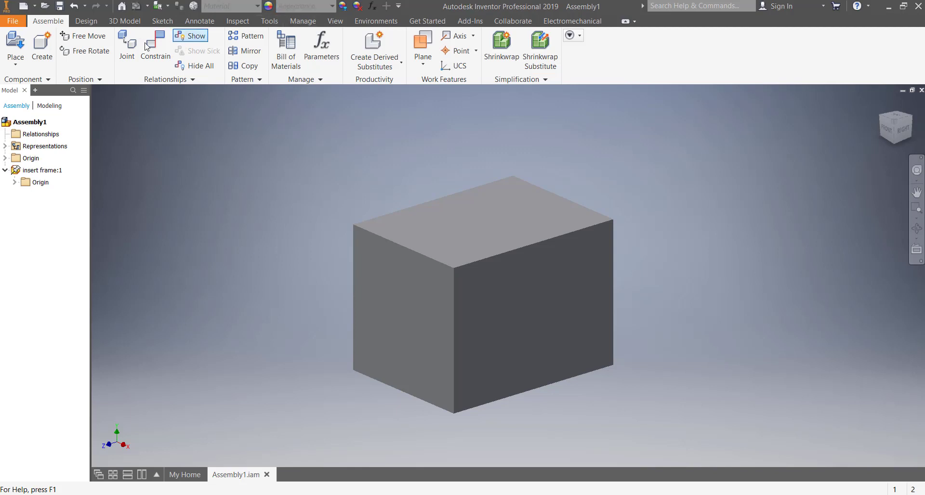
Start inserting a frame member in the assembly, with ISO as its standard.
{"action": "left_click", "coordinate": [86, 20]}
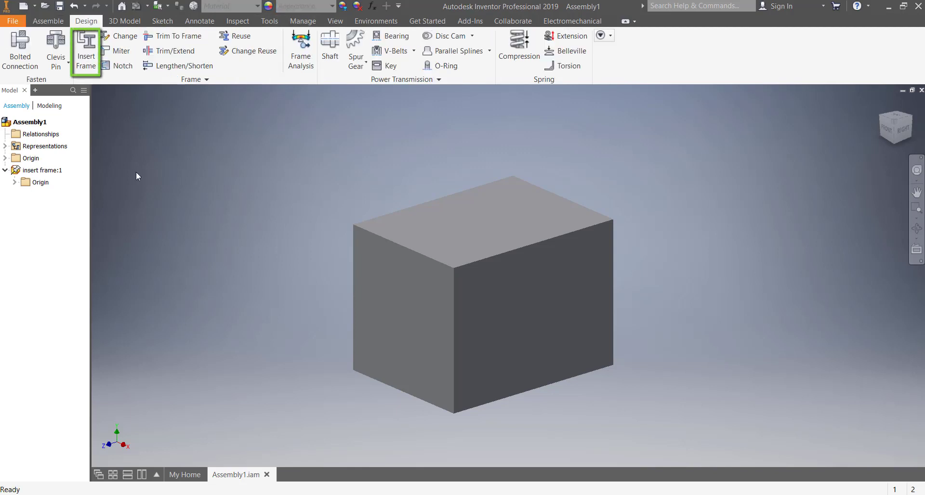
{"action": "left_click", "coordinate": [91, 70]}
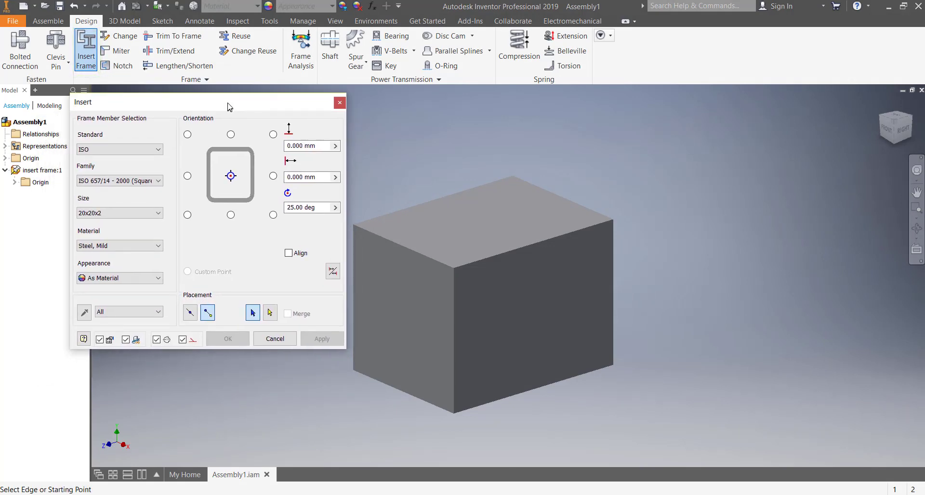
{"action": "left_click_drag", "start_coordinate": [230, 106], "coordinate": [232, 100]}
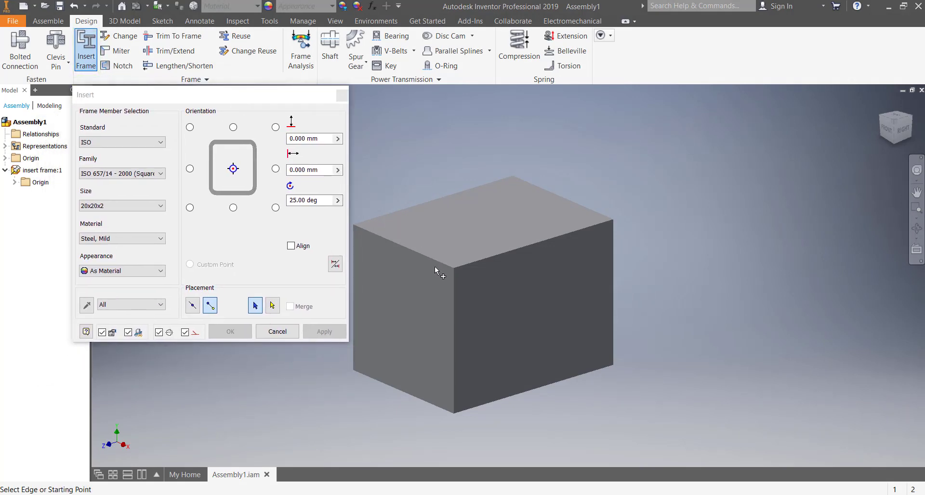
{"action": "middle_click_drag", "start_coordinate": [435, 267], "coordinate": [458, 256]}
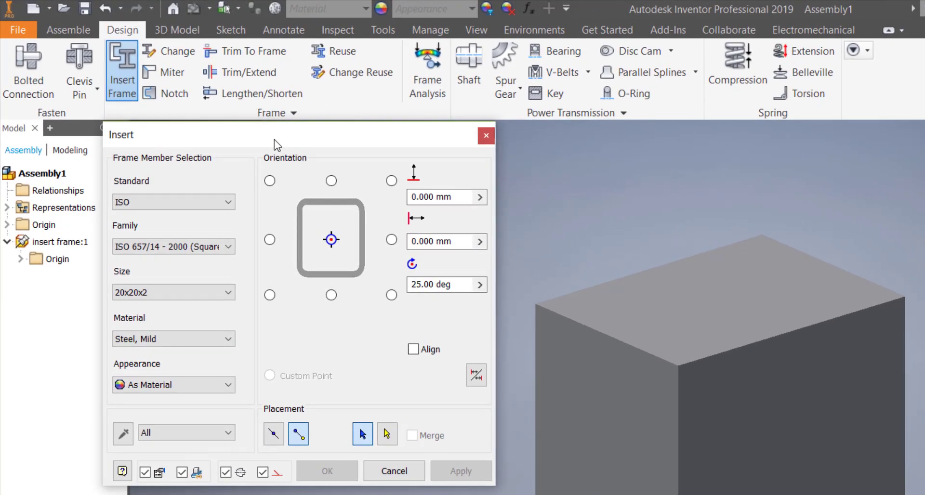
{"action": "left_click_drag", "start_coordinate": [277, 145], "coordinate": [303, 140]}
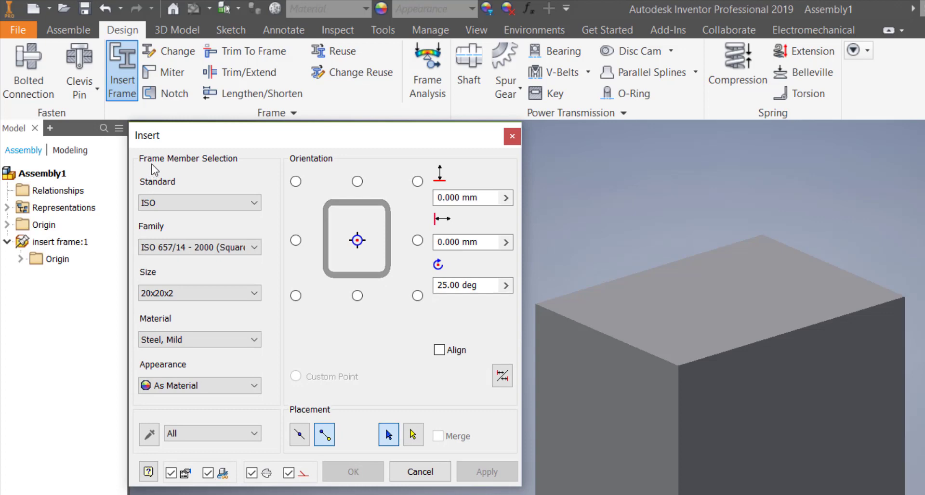
{"action": "left_click", "coordinate": [178, 201]}
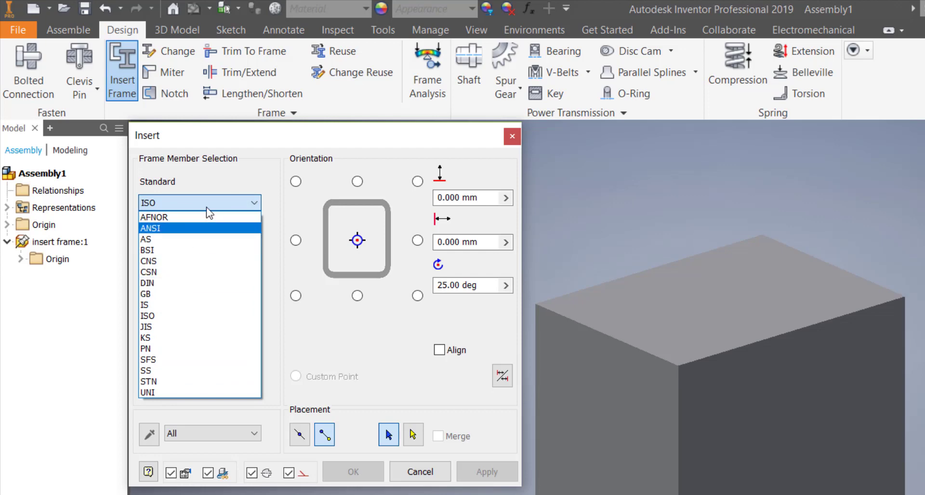
{"action": "left_click", "coordinate": [215, 186]}
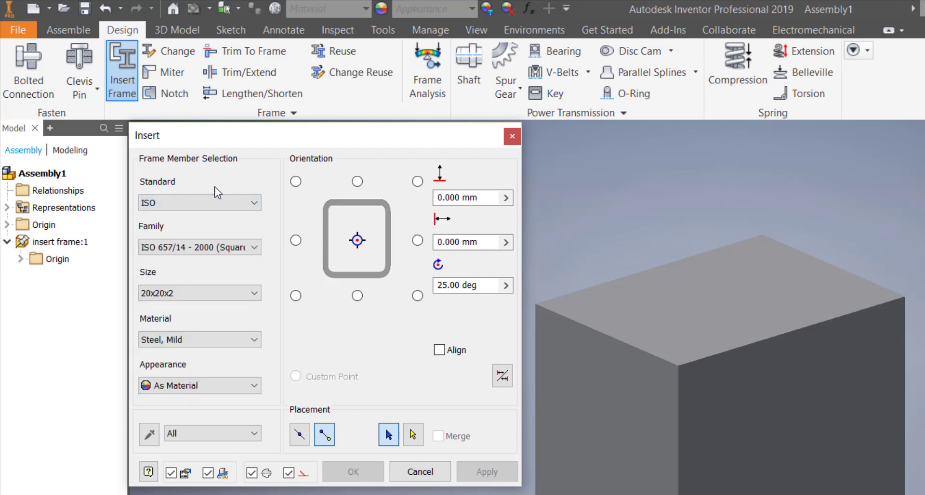
{"action": "left_click", "coordinate": [212, 202]}
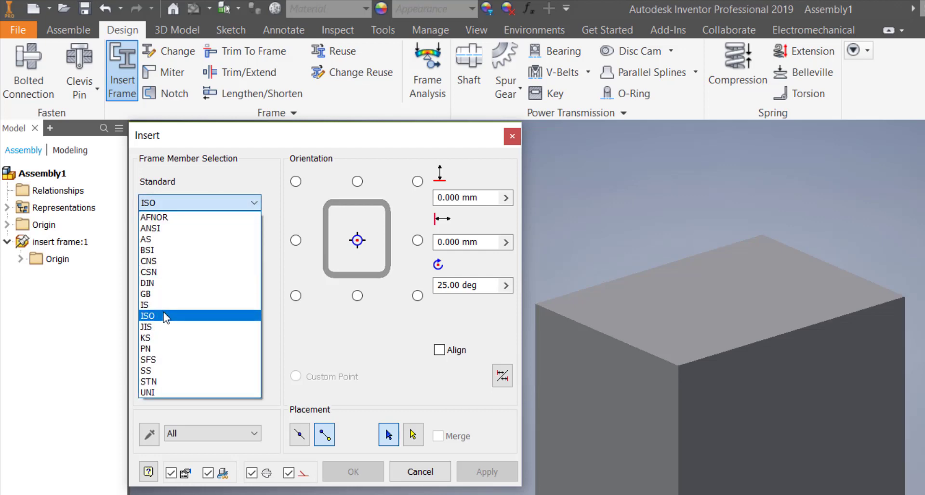
{"action": "left_click", "coordinate": [164, 317]}
Set the frame member family to ISO 1035/2 - 1980 - Hot-rolled steel bars - Part 2: square bars.
{"action": "left_click", "coordinate": [198, 247]}
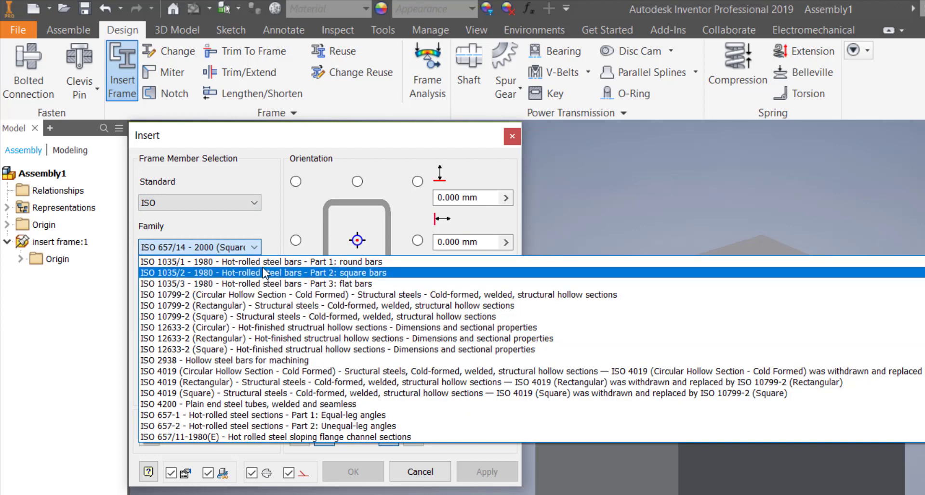
{"action": "left_click", "coordinate": [264, 273]}
{"action": "left_click", "coordinate": [228, 249]}
{"action": "left_click", "coordinate": [235, 258]}
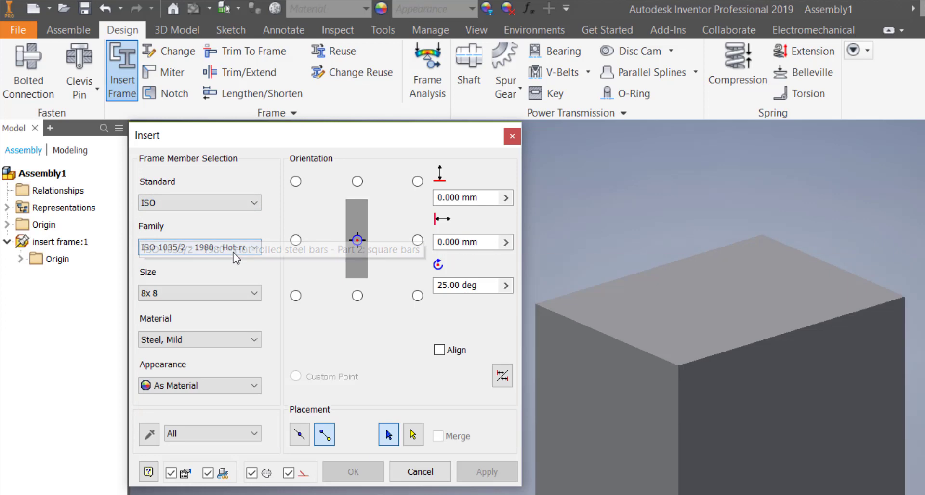
Set the frame member family to ISO 657/14 - 2000 (Rectangular) hot-rolled steel sections and the size to 50x25x3.
{"action": "left_click", "coordinate": [235, 258]}
{"action": "left_click", "coordinate": [233, 316]}
{"action": "left_click", "coordinate": [249, 250]}
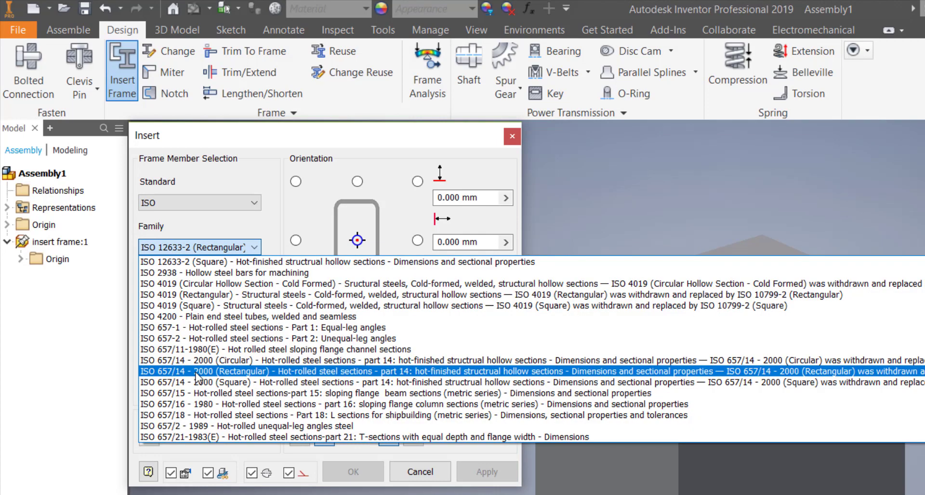
{"action": "left_click", "coordinate": [198, 371]}
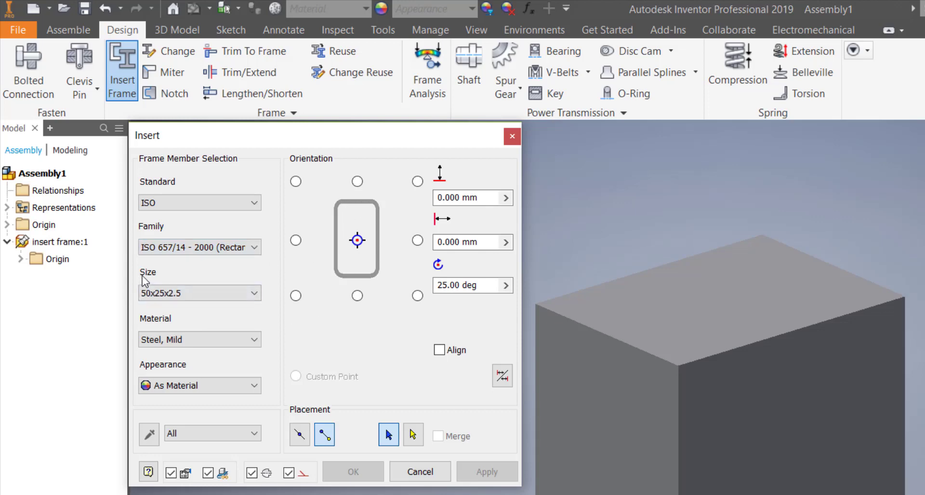
{"action": "left_click", "coordinate": [156, 292]}
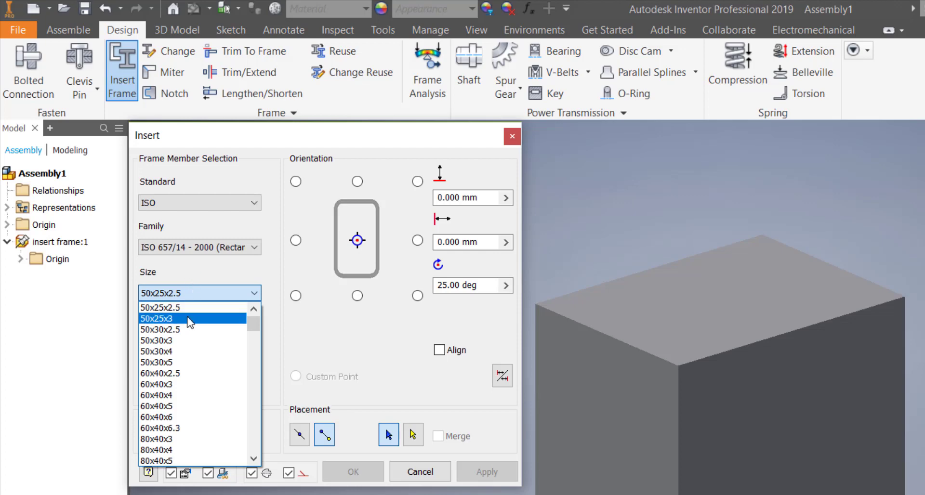
{"action": "left_click", "coordinate": [190, 319]}
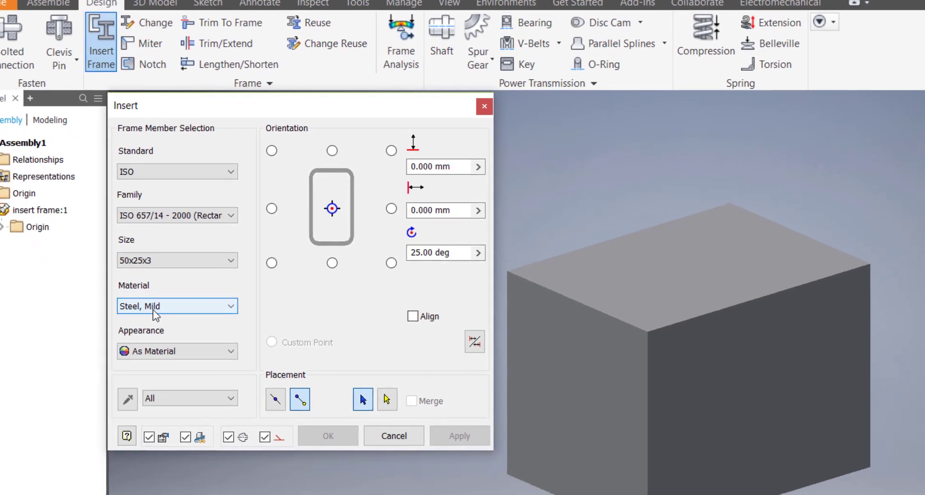
Set the frame member's material to Stainless Steel and keep its appearance as As Material.
{"action": "left_click", "coordinate": [177, 340]}
{"action": "scroll", "coordinate": [127, 277], "scroll_direction": "up", "scroll_amount": 7}
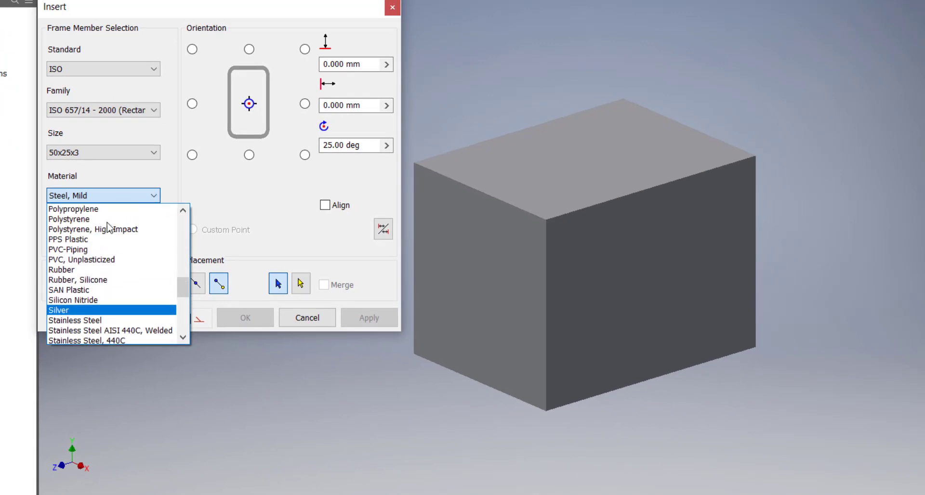
{"action": "scroll", "coordinate": [108, 228], "scroll_direction": "up", "scroll_amount": 1}
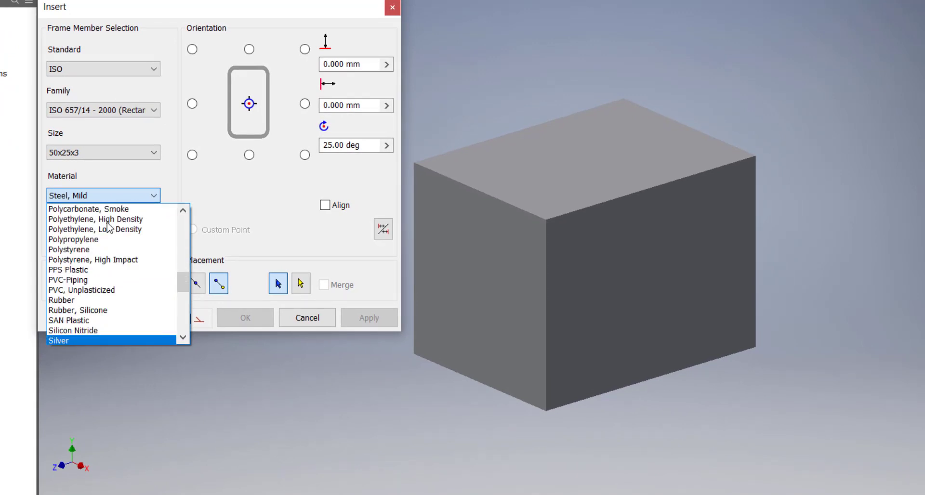
{"action": "scroll", "coordinate": [109, 227], "scroll_direction": "down", "scroll_amount": 3}
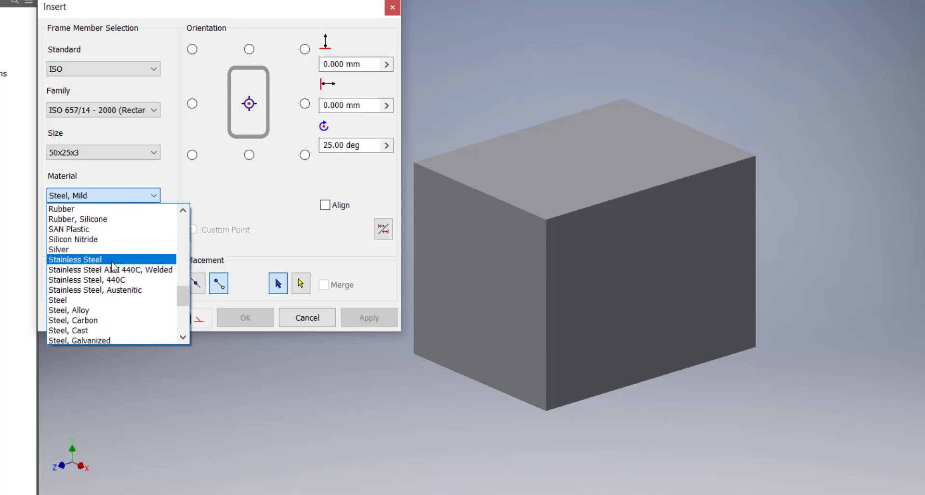
{"action": "left_click", "coordinate": [112, 261]}
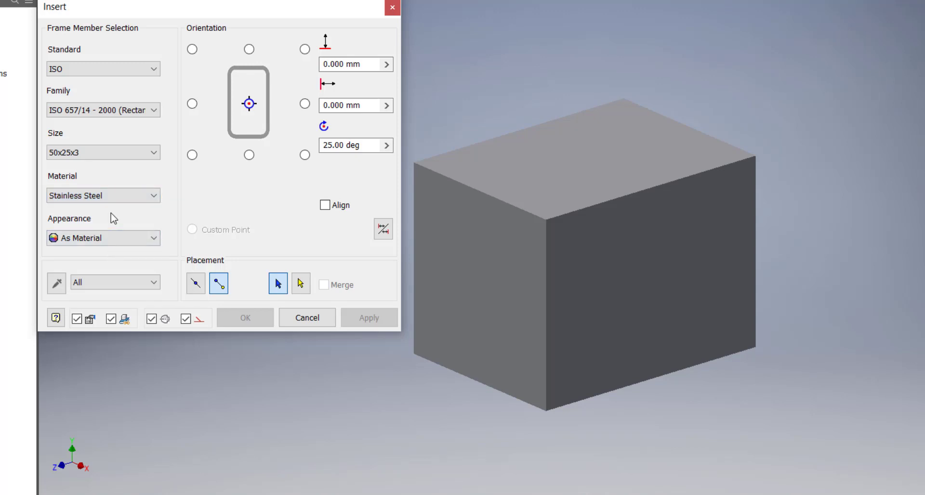
{"action": "left_click", "coordinate": [72, 239]}
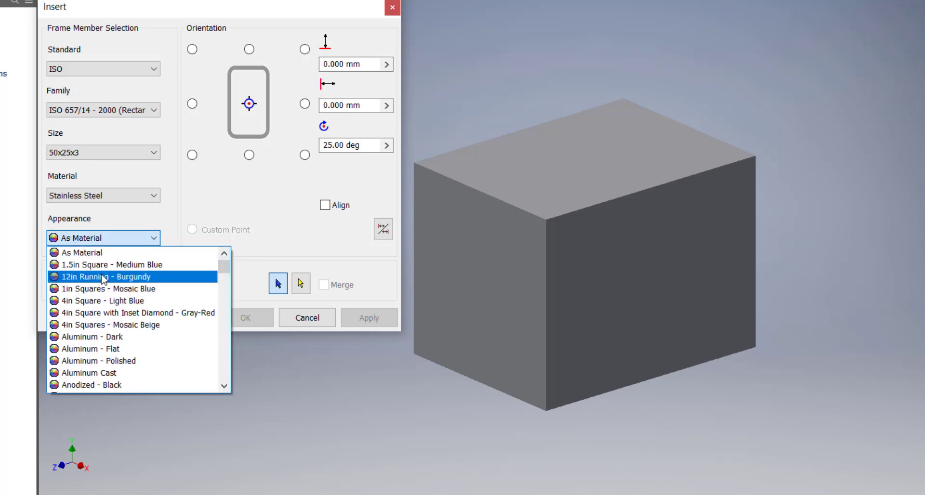
{"action": "left_click", "coordinate": [123, 255]}
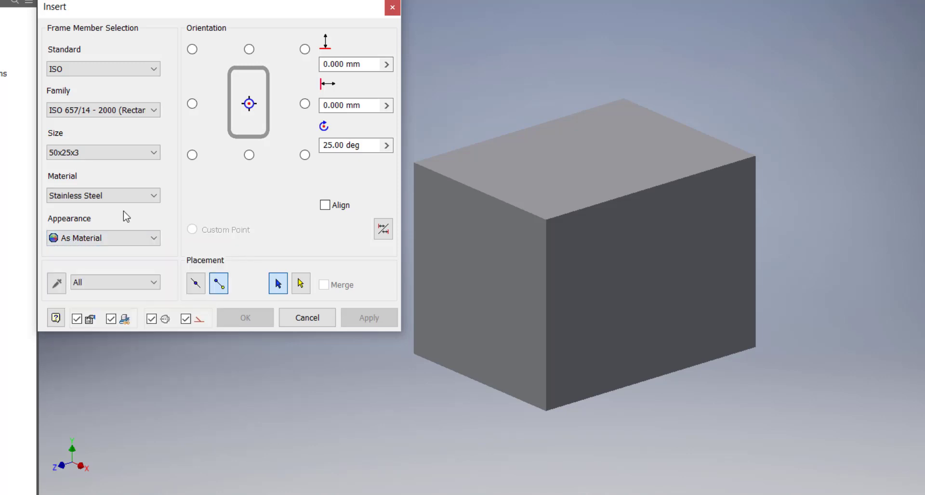
Place the member by edge selection along the upper edge of the block's left side face, with a rotation of 0 deg.
{"action": "left_click", "coordinate": [195, 284]}
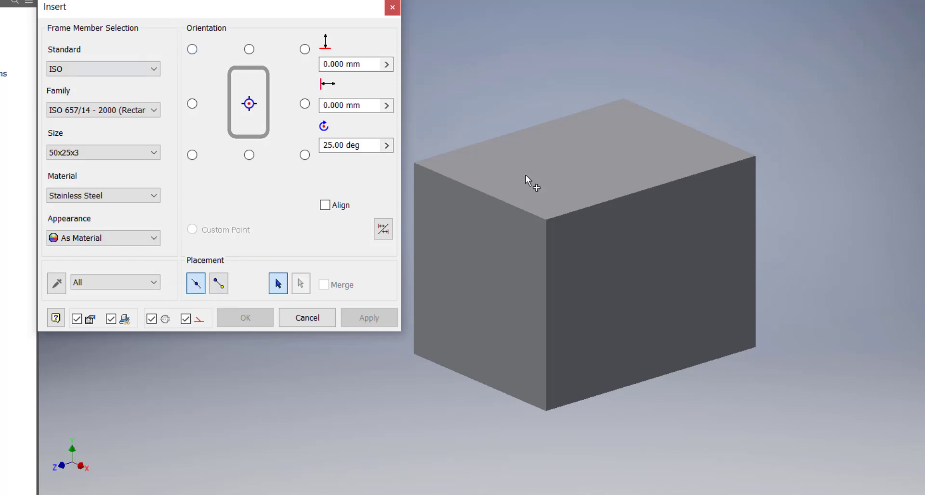
{"action": "left_click", "coordinate": [530, 213]}
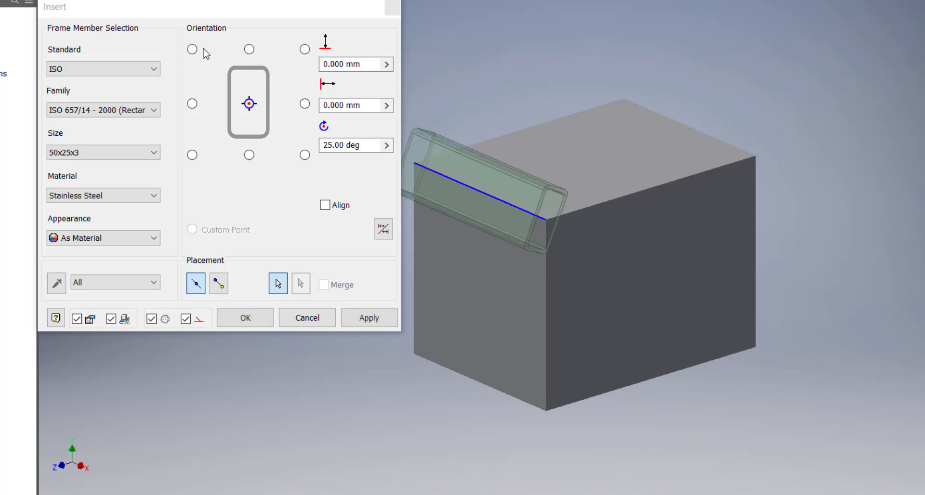
{"action": "double_click", "coordinate": [332, 145]}
{"action": "type", "text": "0"}
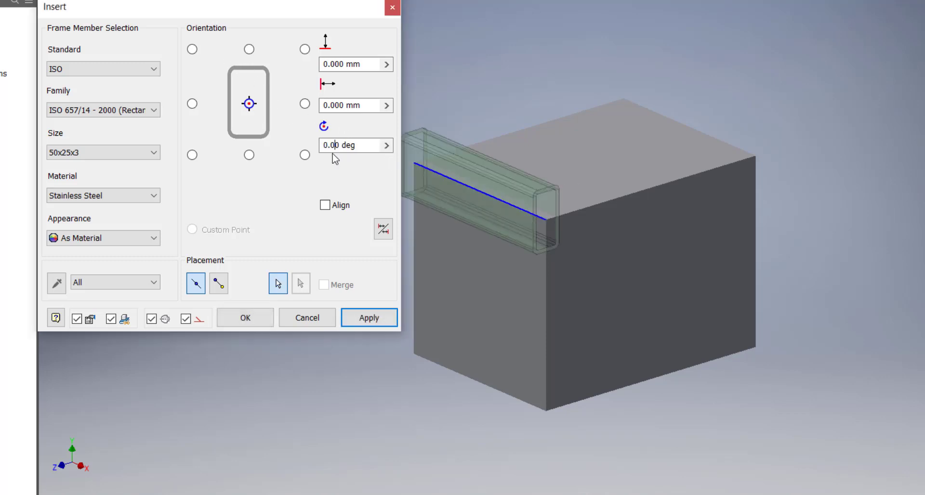
{"action": "type", "text": "0"}
{"action": "middle_click_drag", "start_coordinate": [576, 175], "coordinate": [659, 173]}
Try the profile's top-middle and bottom-middle insertion points and return to the centre point.
{"action": "left_click", "coordinate": [250, 105]}
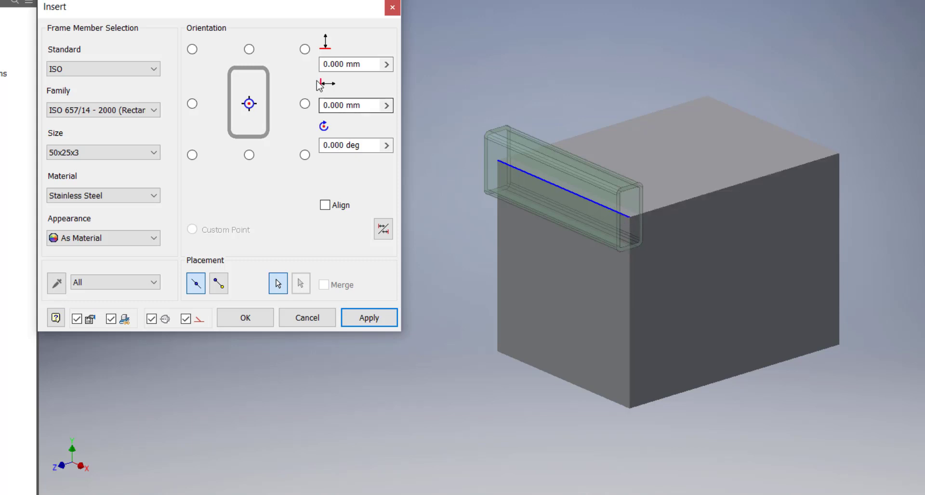
{"action": "left_click", "coordinate": [250, 50]}
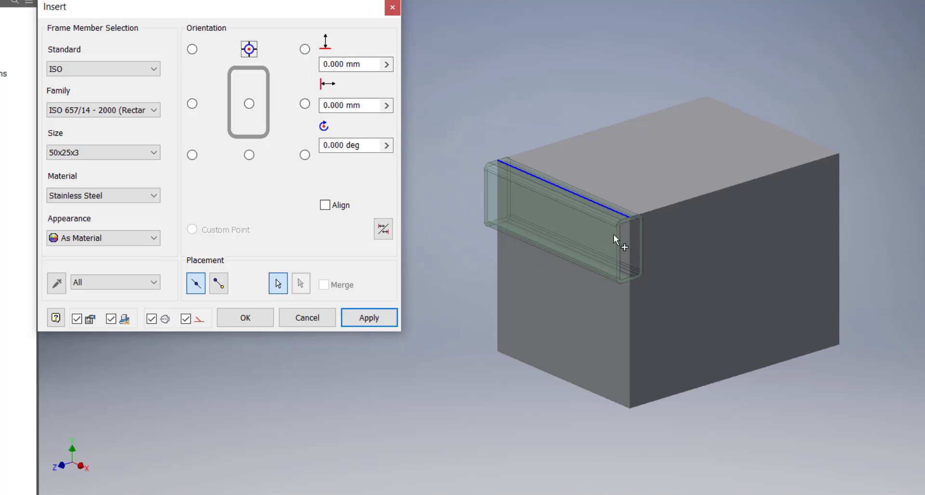
{"action": "left_click", "coordinate": [250, 156]}
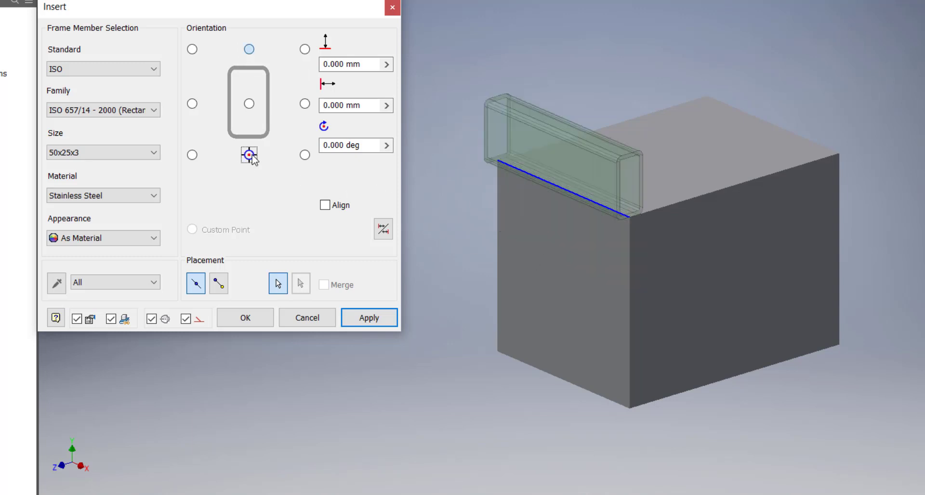
{"action": "left_click", "coordinate": [249, 104]}
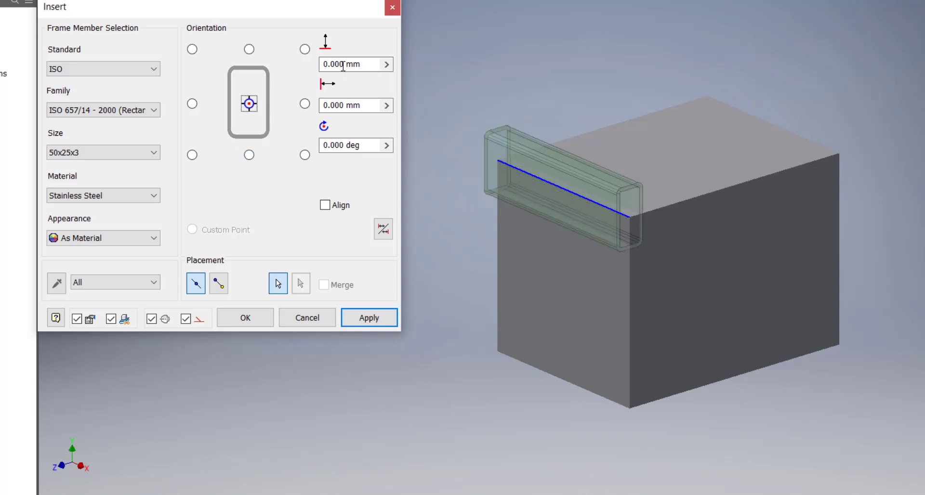
Try a vertical offset of 25 mm on the member and reset it to 0 mm.
{"action": "left_click_drag", "start_coordinate": [346, 64], "coordinate": [305, 66]}
{"action": "type", "text": "25"}
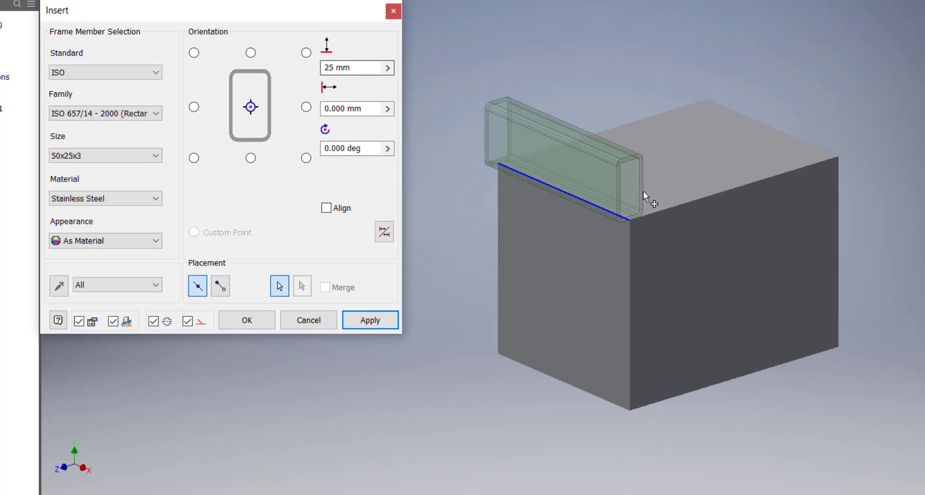
{"action": "key", "text": "BackSpace"}
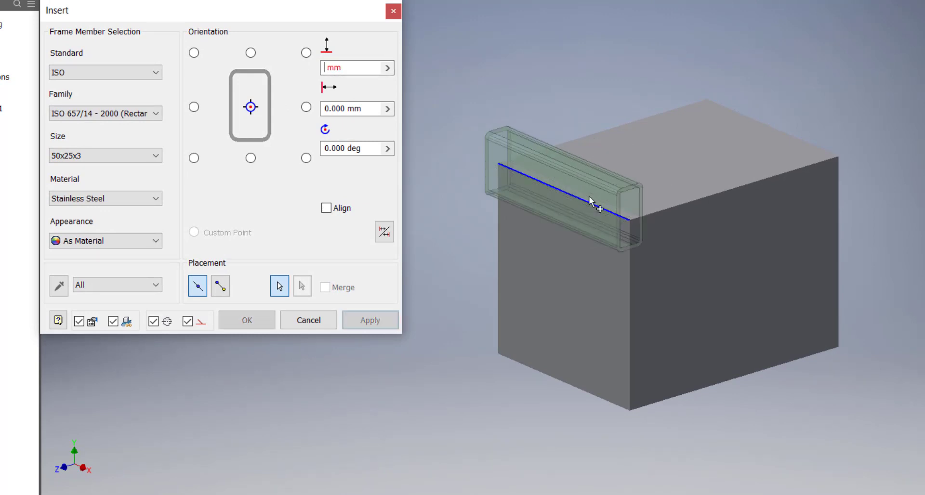
{"action": "type", "text": "000"}
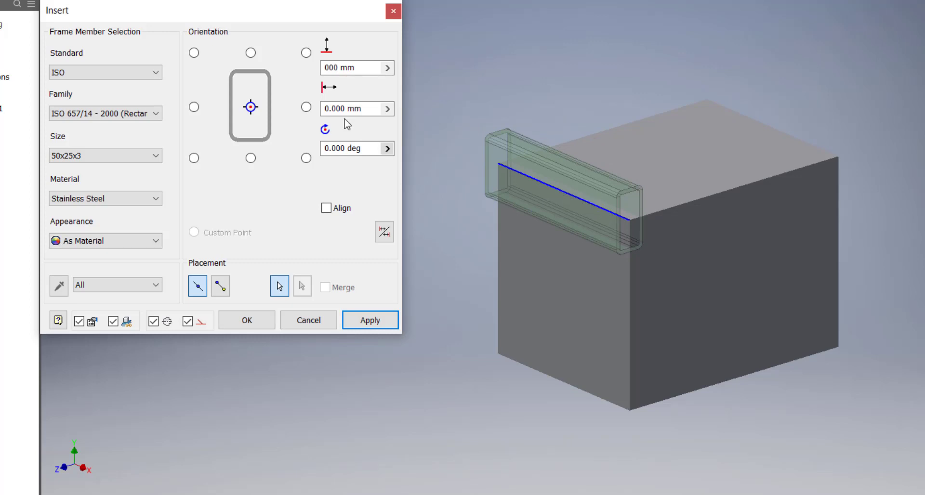
Try a horizontal offset of 25 mm on the member and reset it to 0 mm.
{"action": "left_click_drag", "start_coordinate": [346, 109], "coordinate": [306, 106]}
{"action": "type", "text": "25"}
{"action": "key", "text": "BackSpace"}
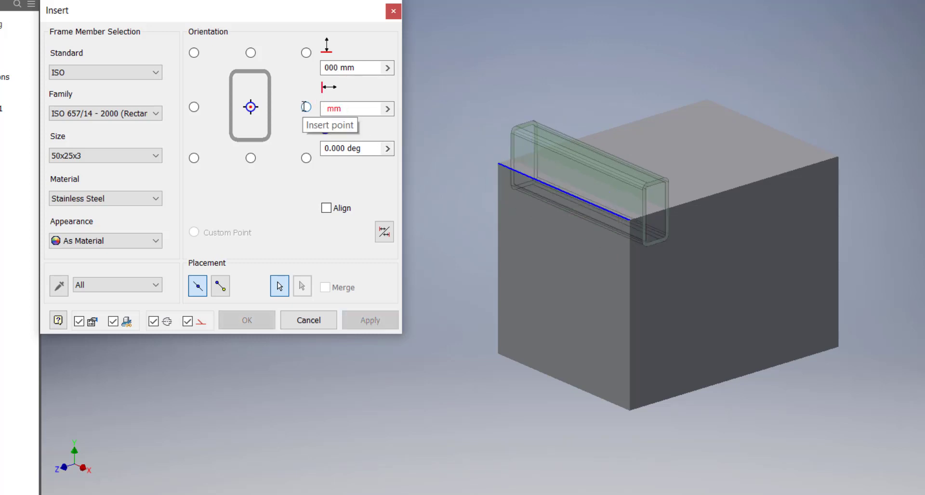
{"action": "left_click_drag", "start_coordinate": [346, 148], "coordinate": [318, 149]}
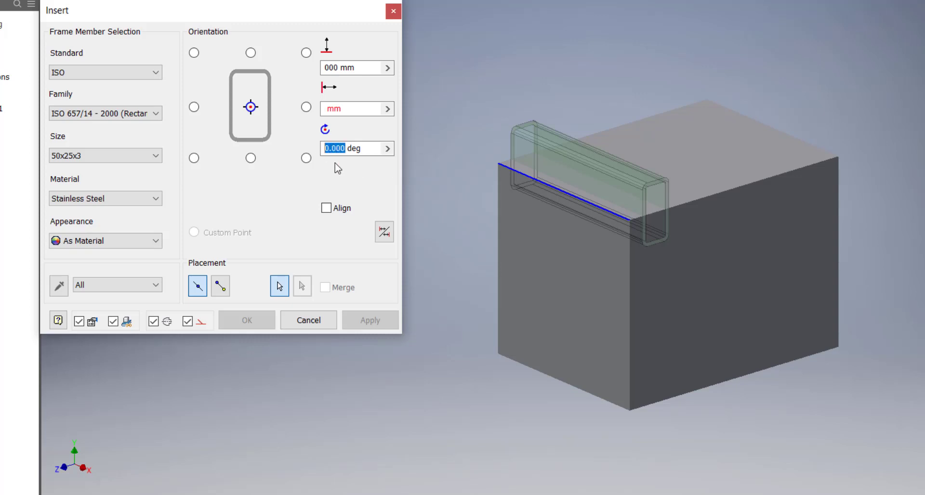
{"action": "left_click", "coordinate": [332, 109]}
{"action": "type", "text": "0"}
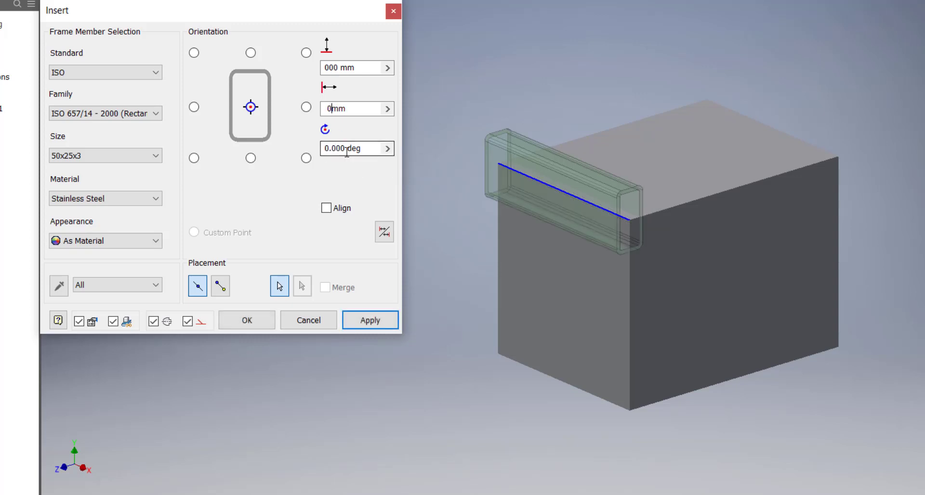
Set the member's rotation angle about the selected edge to 25 deg.
{"action": "left_click_drag", "start_coordinate": [347, 149], "coordinate": [301, 148]}
{"action": "type", "text": "25"}
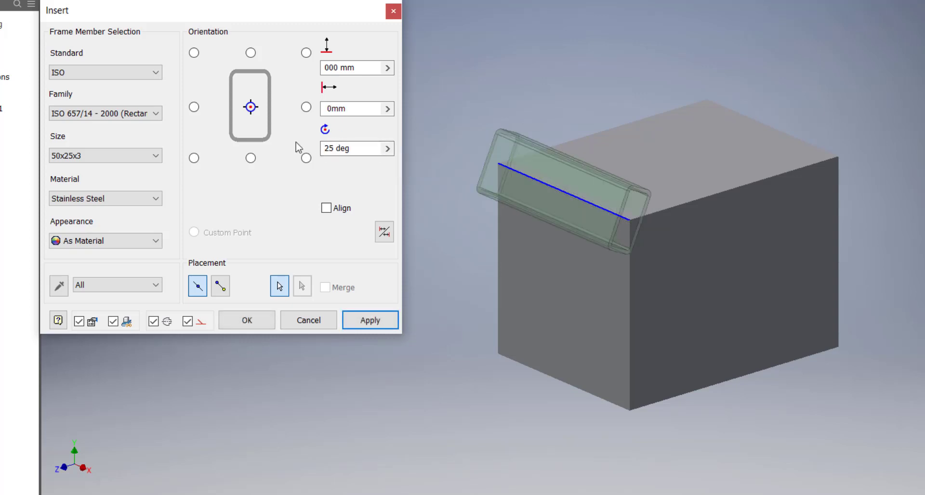
{"action": "key", "text": "Tab"}
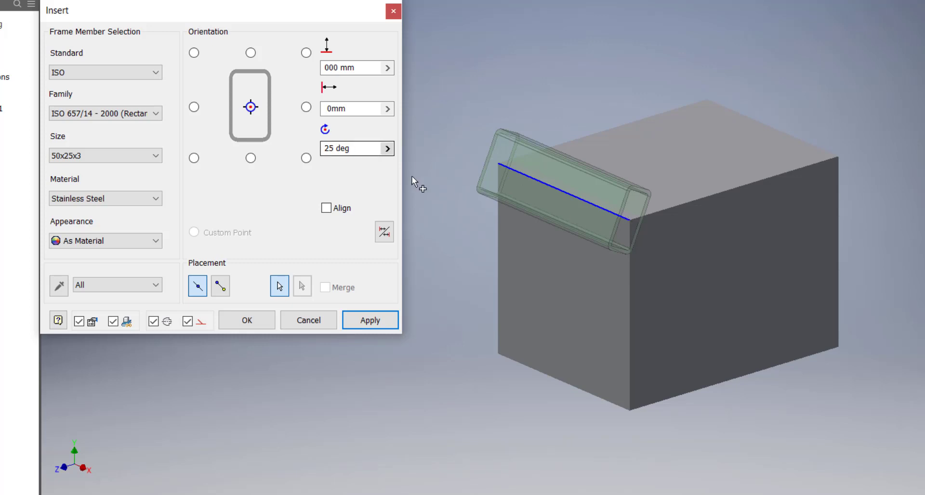
{"action": "left_click", "coordinate": [336, 149]}
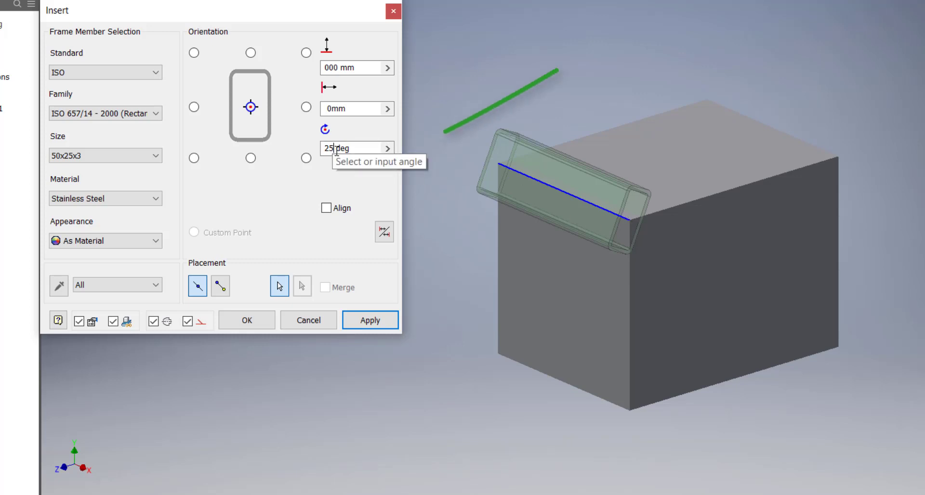